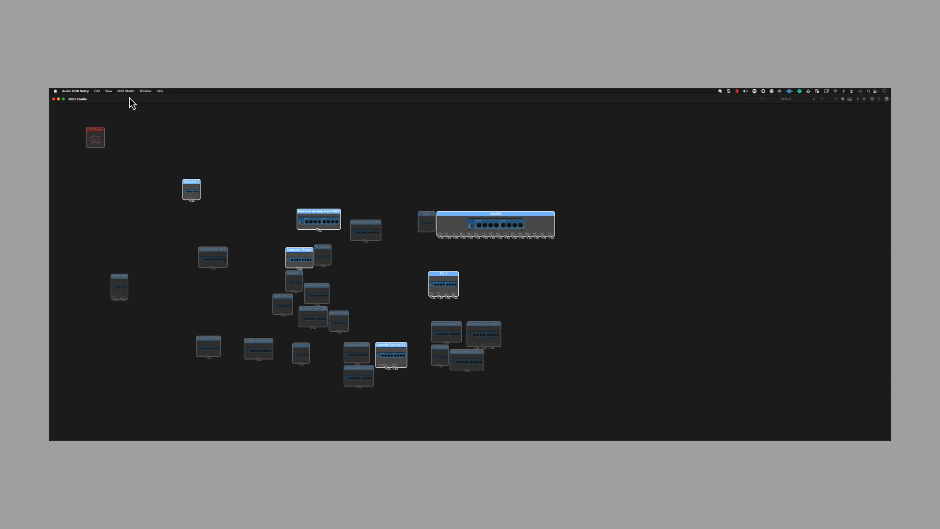
pyautogui.click(145, 92)
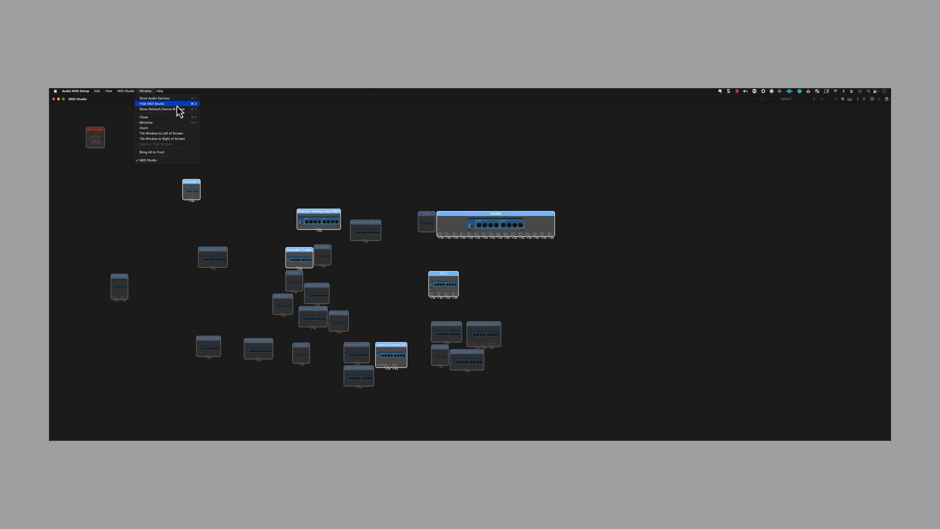
pyautogui.click(380, 134)
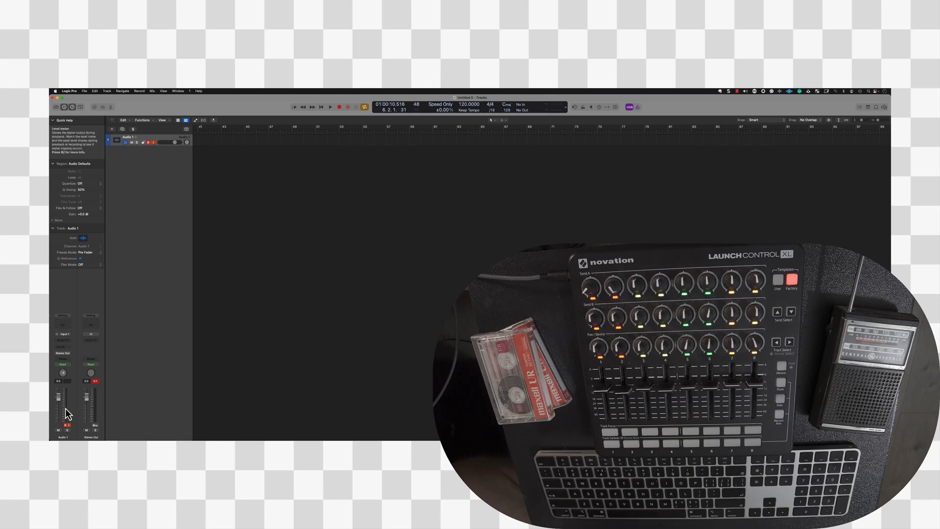
# Learn a controller assignment for the Audio 1 volume fader on the selected track, using Control Change Ch 9, 77.
pyautogui.moveTo(57, 400)
pyautogui.mouseDown()
pyautogui.moveTo(61, 408)
pyautogui.moveTo(57, 396)
pyautogui.mouseUp()
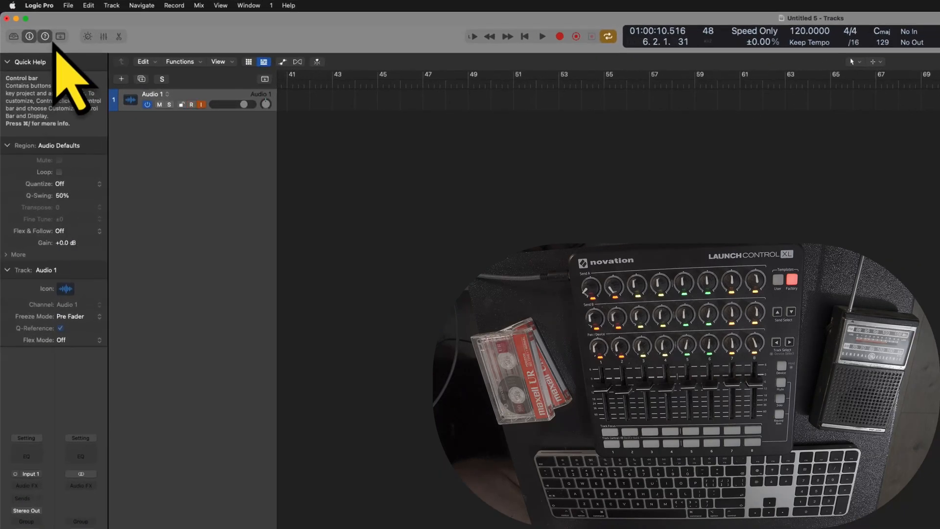
pyautogui.click(43, 9)
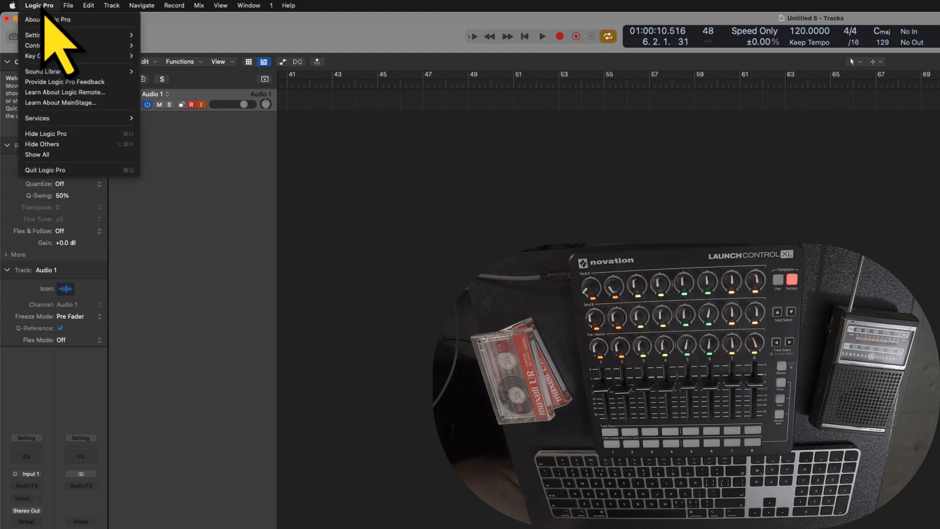
pyautogui.moveTo(82, 46)
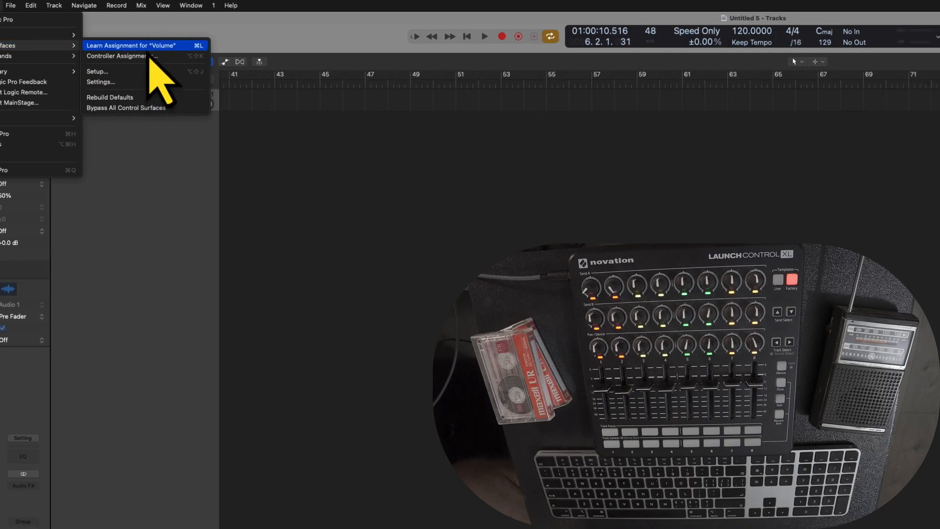
pyautogui.click(198, 46)
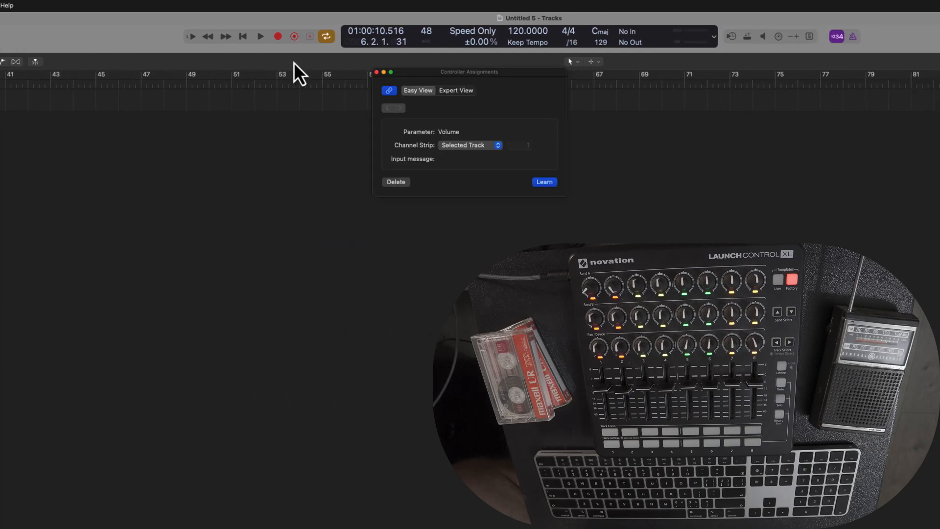
pyautogui.moveTo(432, 72); pyautogui.dragTo(410, 110)
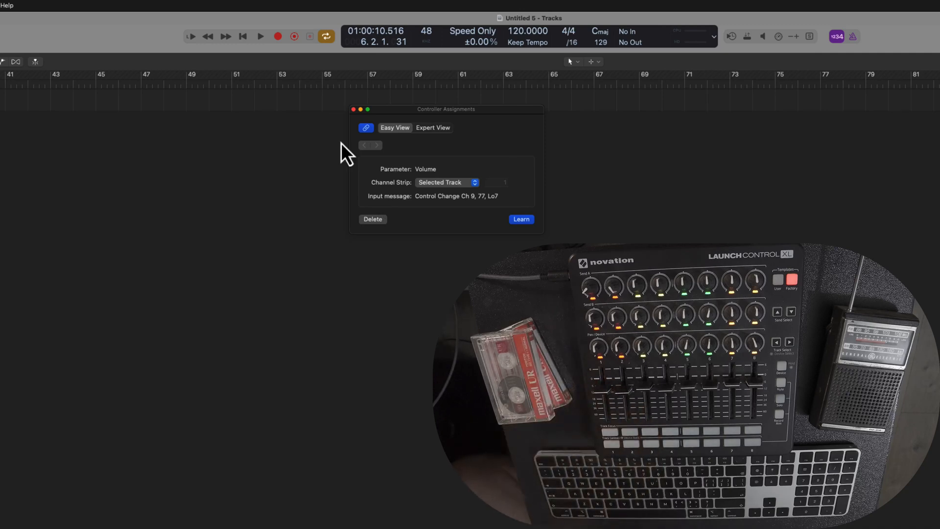
pyautogui.click(520, 223)
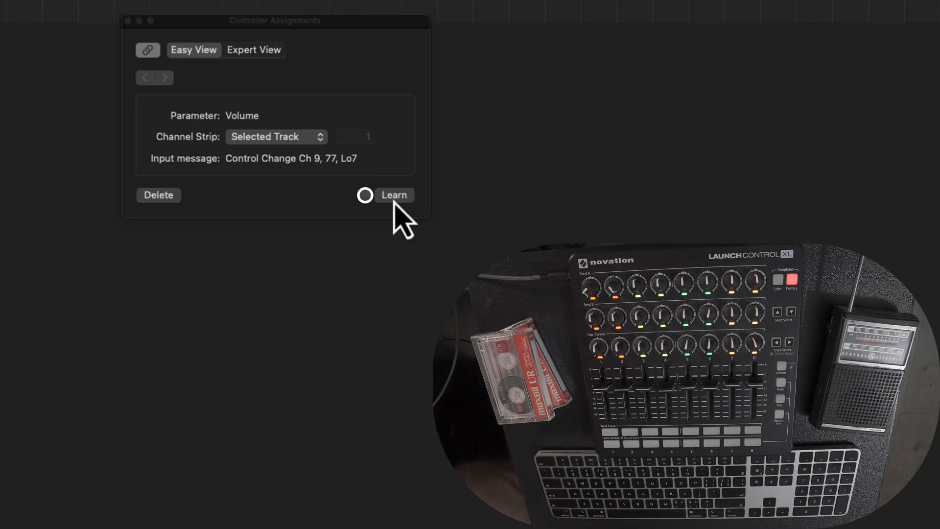
# Learn a new controller assignment for the Audio 1 pan knob on the selected track.
pyautogui.press('super+l')
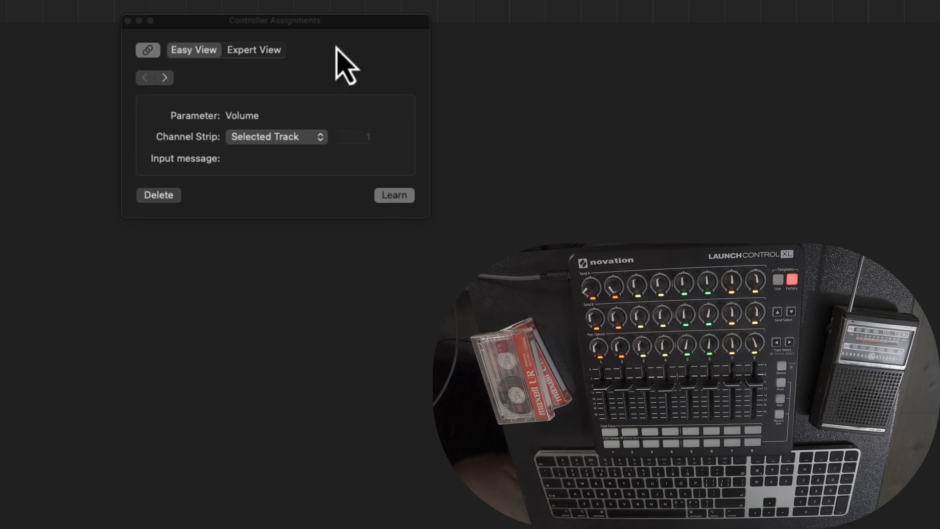
pyautogui.click(333, 23)
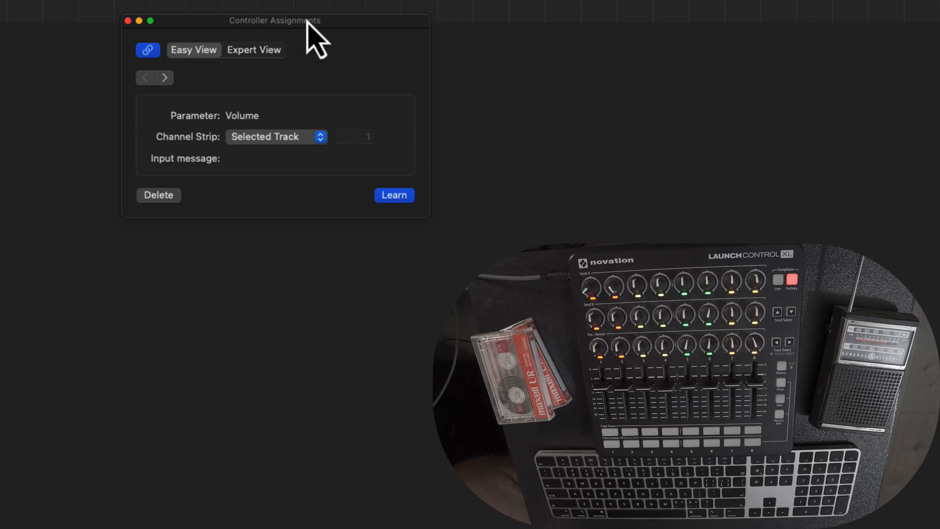
pyautogui.moveTo(307, 21); pyautogui.dragTo(460, 20)
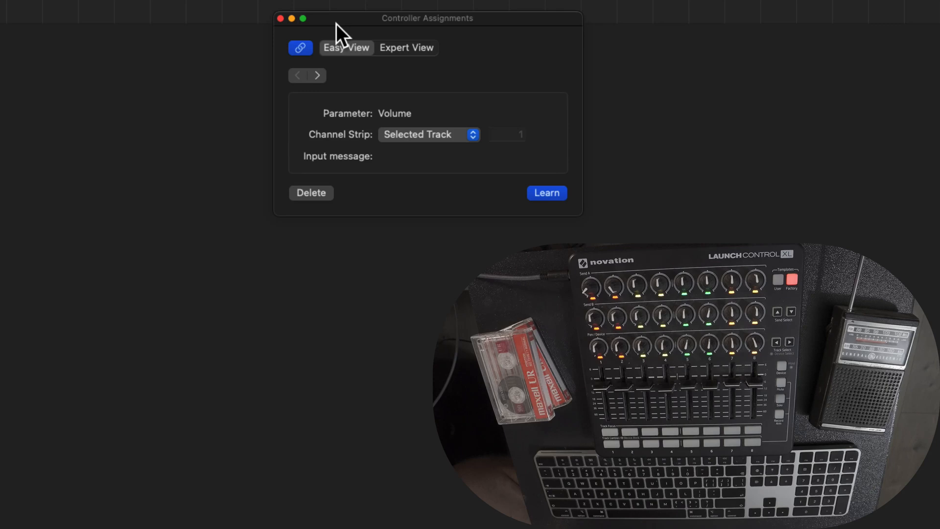
pyautogui.click(109, 157)
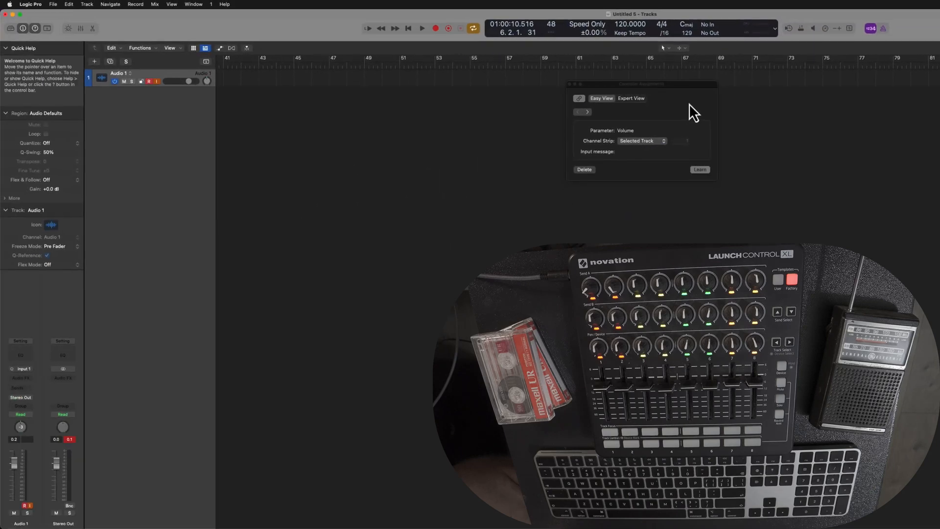
pyautogui.click(688, 99)
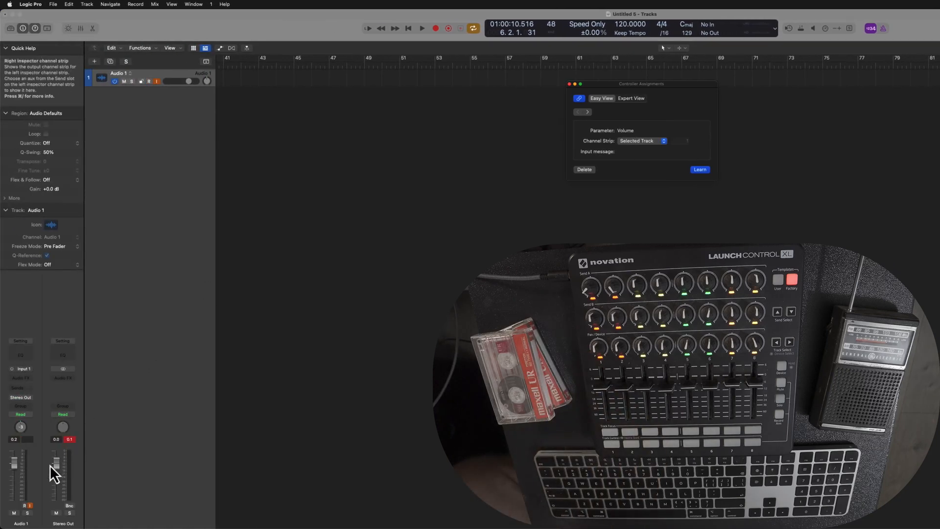
pyautogui.click(19, 427)
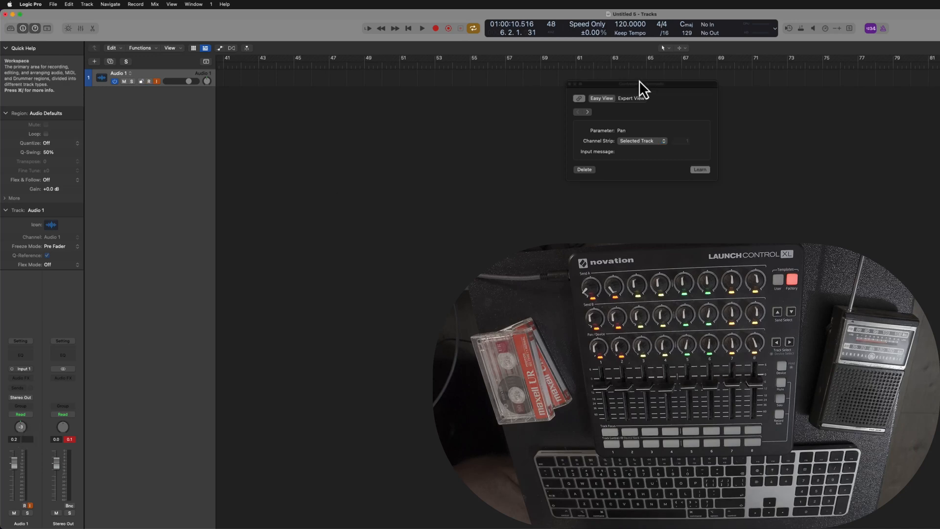
pyautogui.moveTo(669, 85); pyautogui.dragTo(674, 86)
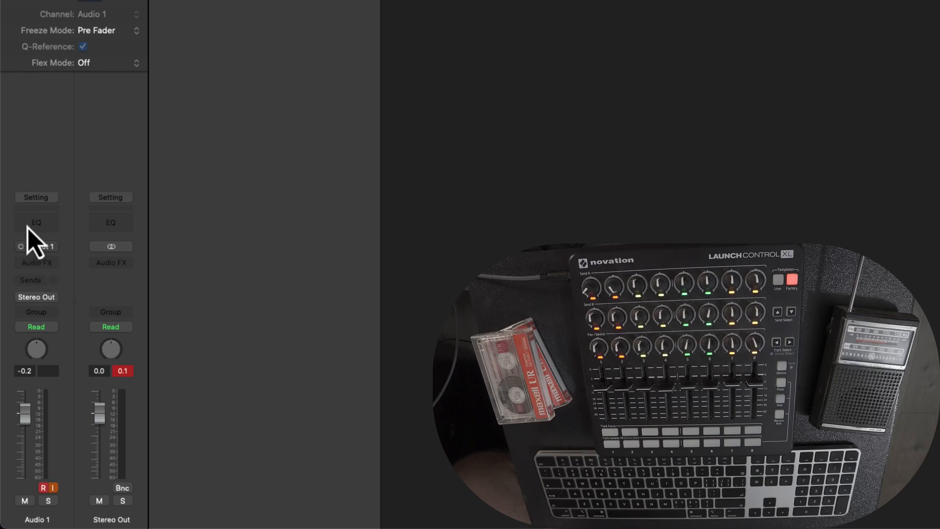
# Add a Channel EQ to Audio 1 and learn a controller assignment for its Low Cut Frequency.
pyautogui.click(30, 239)
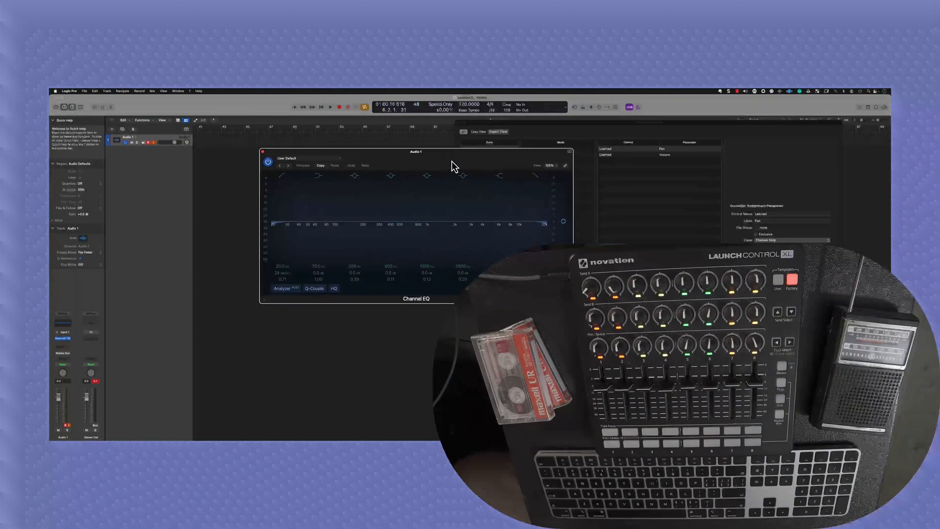
pyautogui.moveTo(359, 162); pyautogui.dragTo(316, 162)
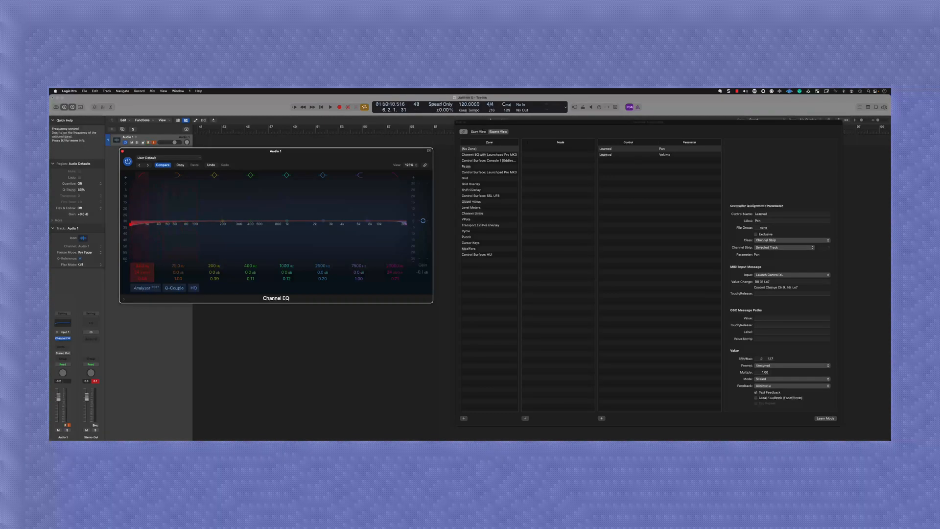
pyautogui.moveTo(139, 224)
pyautogui.mouseDown()
pyautogui.moveTo(186, 223)
pyautogui.moveTo(153, 224)
pyautogui.mouseUp()
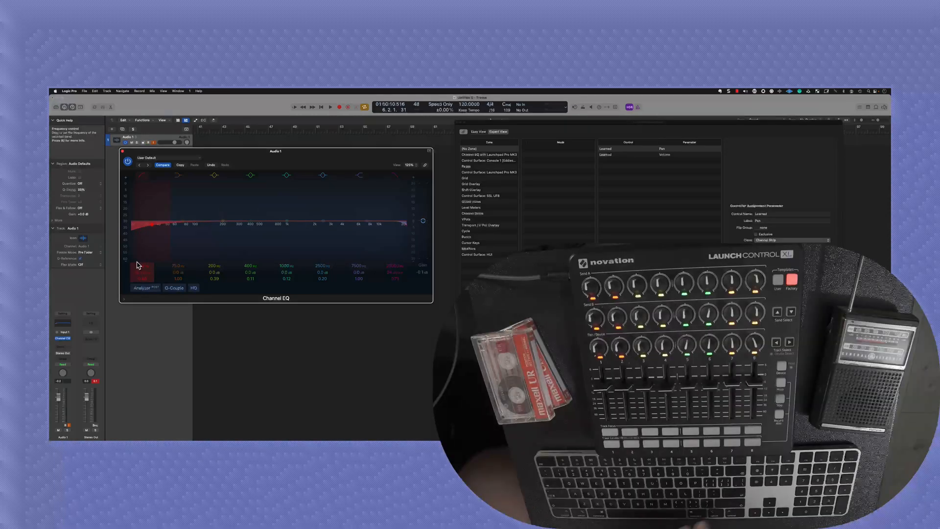
pyautogui.press('super+l')
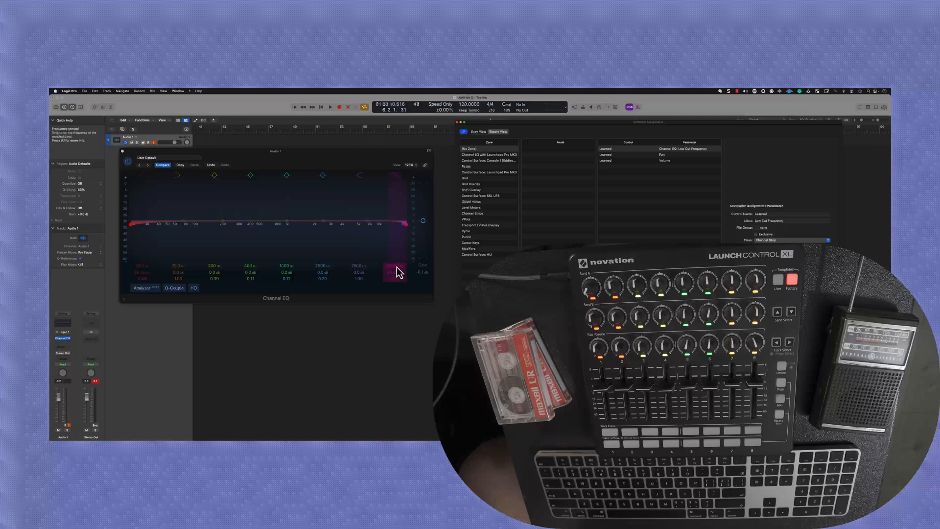
# Learn controller assignments for the Channel EQ's High Cut Frequency and Master Gain, using Control Change Ch 9, 15 for the gain.
pyautogui.click(397, 268)
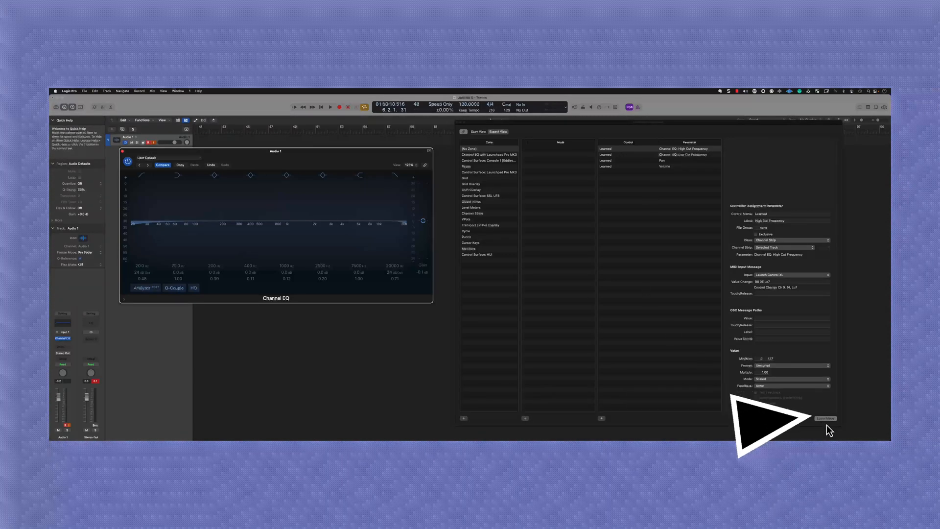
pyautogui.click(817, 417)
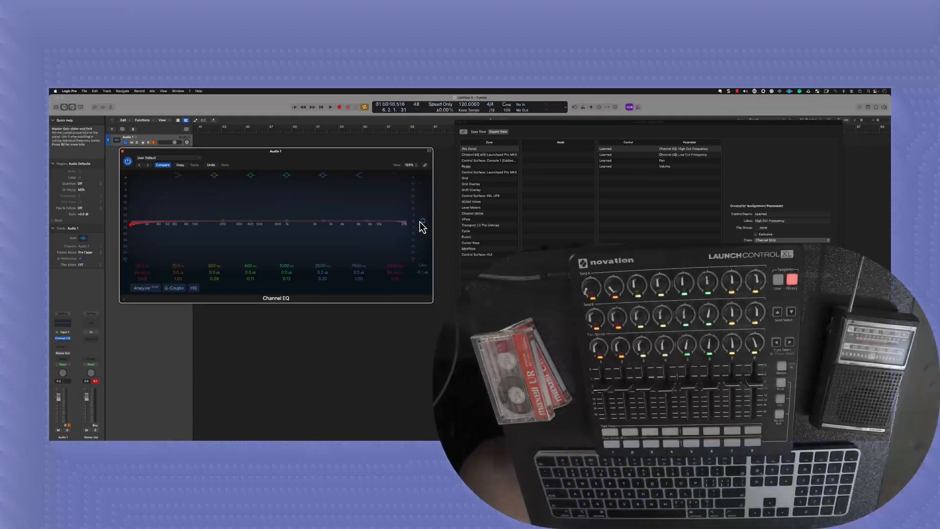
pyautogui.click(423, 221)
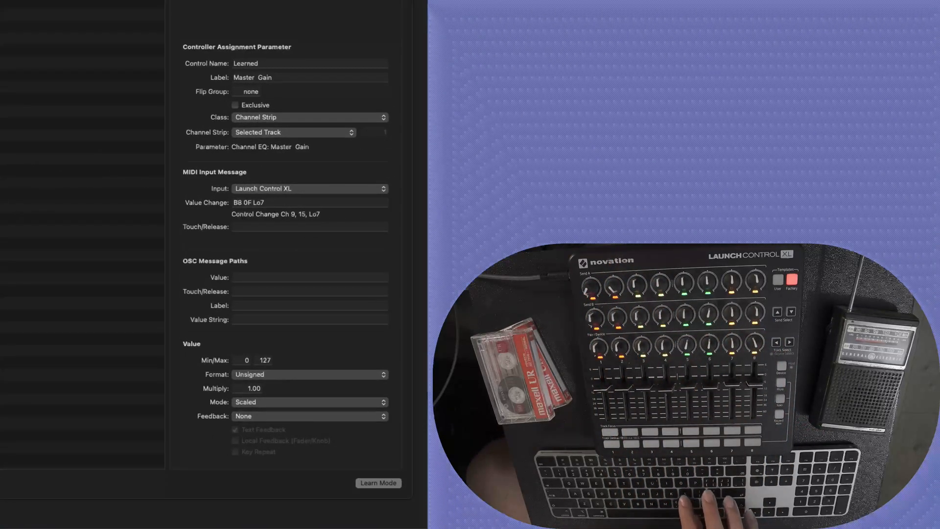
pyautogui.press('super+l')
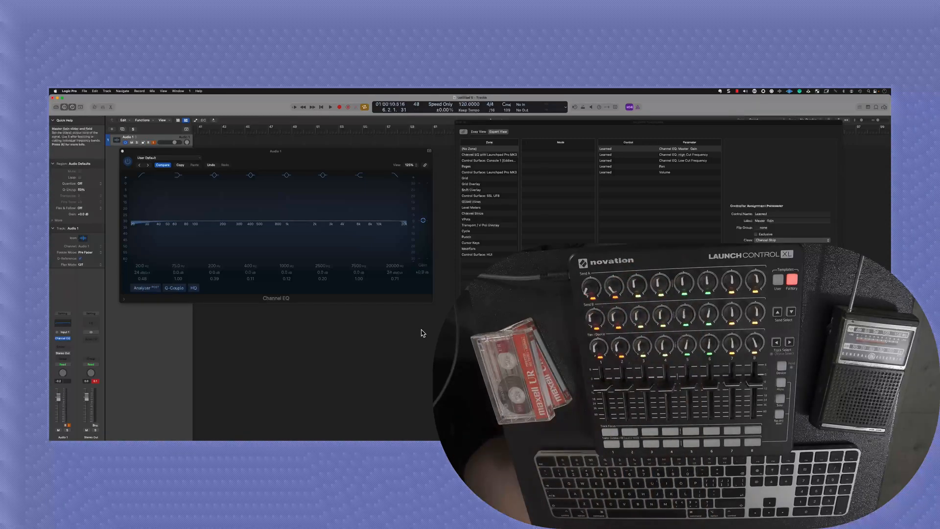
# Add a Compressor to Audio 1 and learn a controller assignment for its Threshold knob.
pyautogui.click(60, 323)
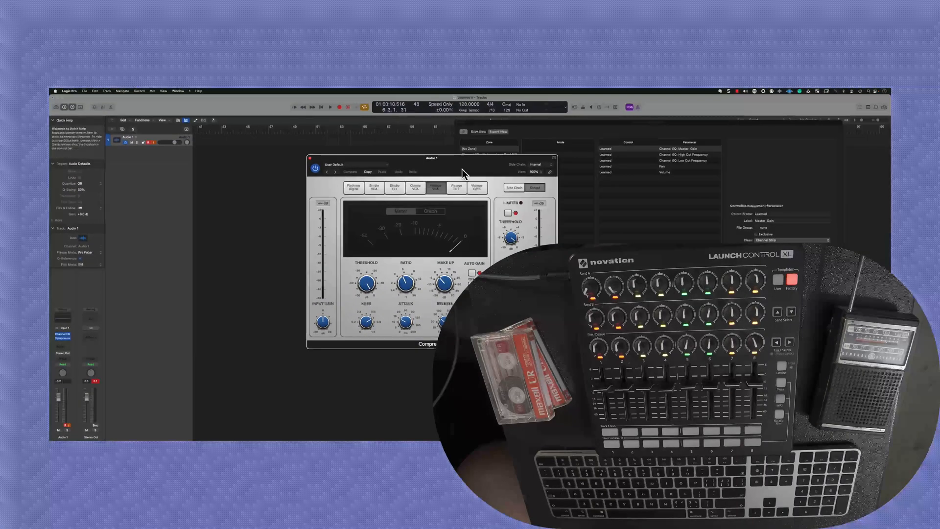
pyautogui.moveTo(462, 170); pyautogui.dragTo(348, 123)
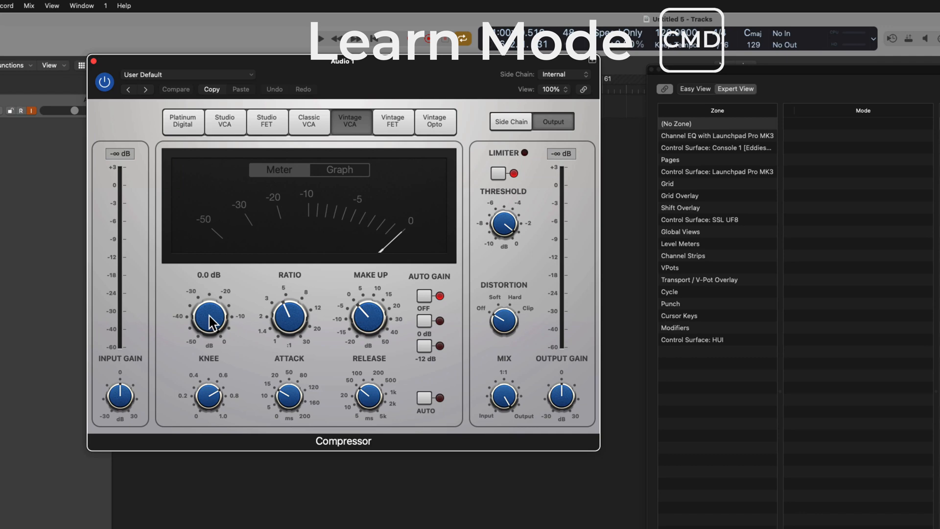
pyautogui.moveTo(210, 325); pyautogui.dragTo(205, 328)
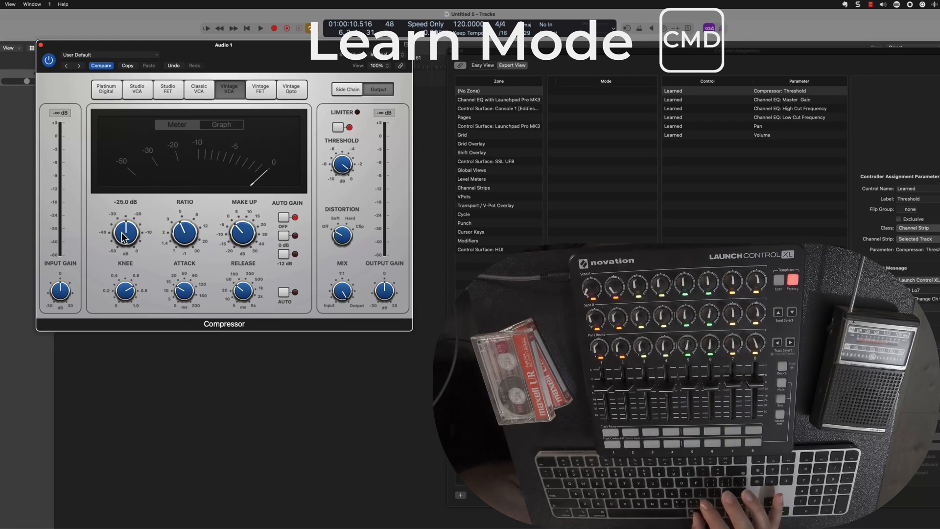
# Learn controller assignments for the Compressor's Ratio and Make Up knobs, using Control Change Ch 9, 31 for Make Up.
pyautogui.click(182, 237)
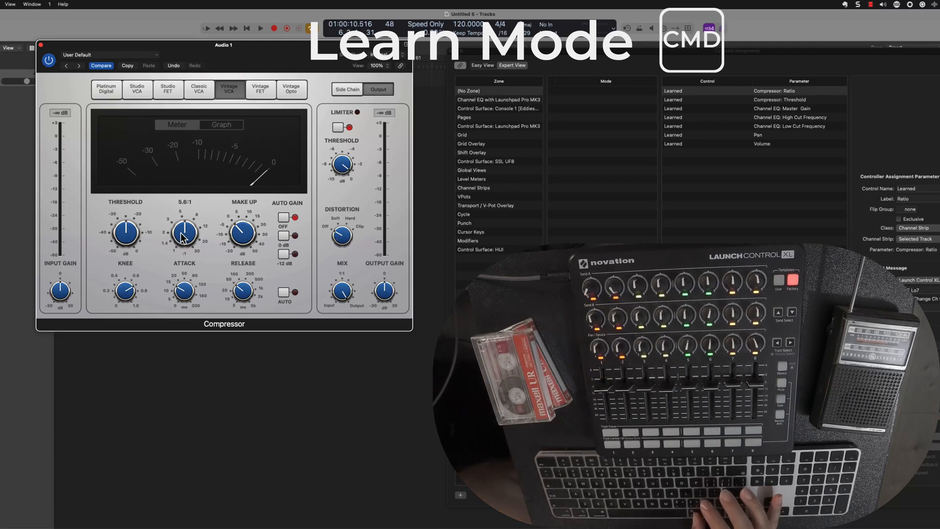
pyautogui.click(237, 239)
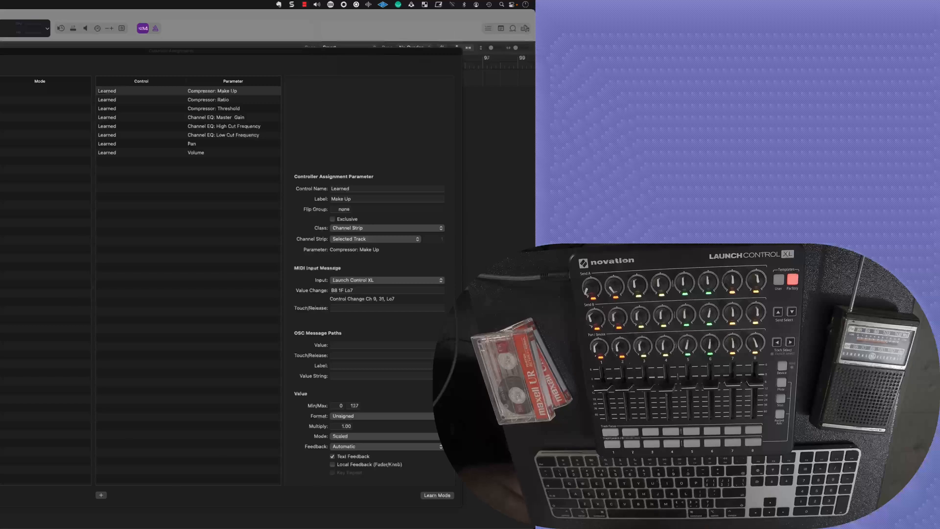
pyautogui.click(313, 113)
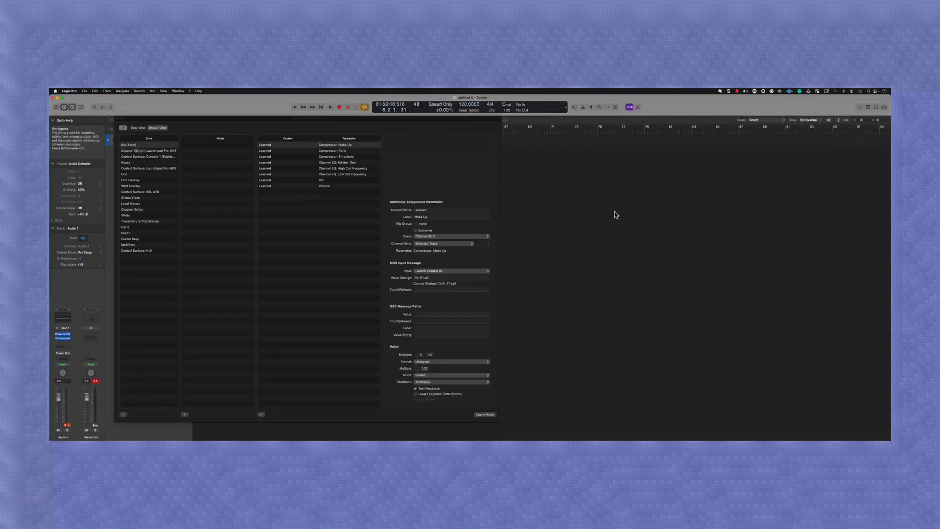
# Open the Key Command Assignments window beside the Controller Assignments window.
pyautogui.hotkey('alt', 'k')
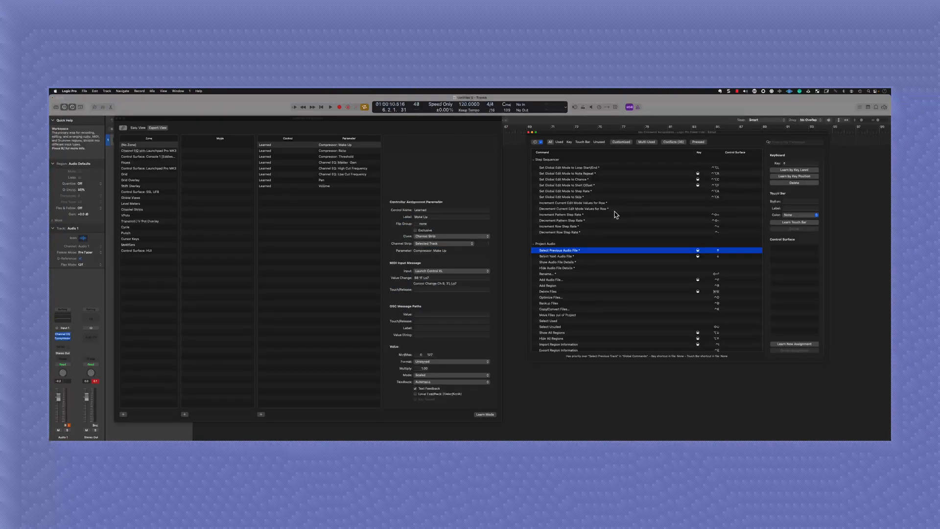
pyautogui.click(71, 91)
pyautogui.moveTo(89, 117)
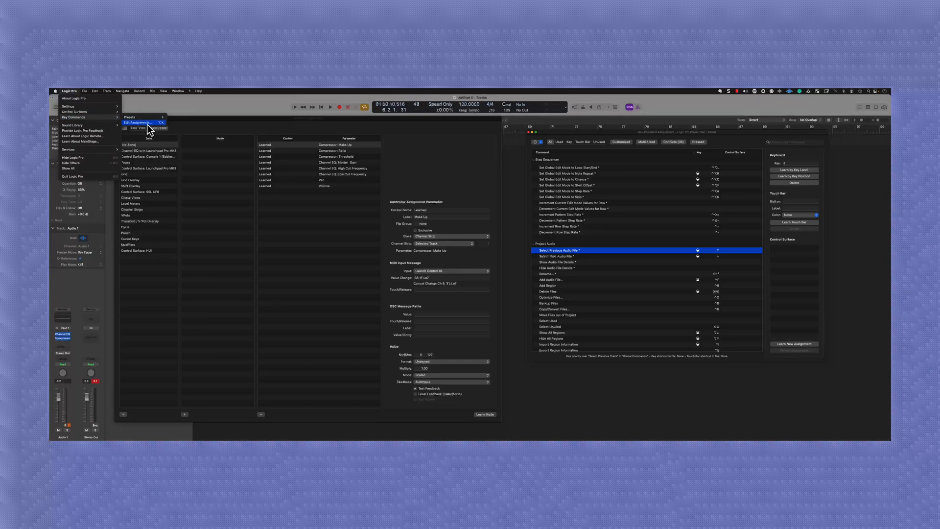
pyautogui.click(470, 196)
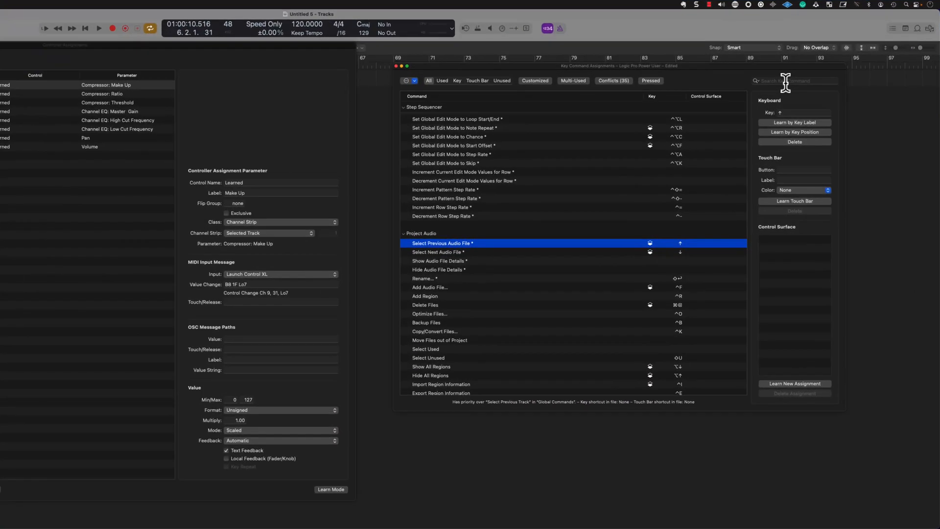
# Find the Toggle Channel Strip Mute command by searching for "mute" and learn a new control surface assignment for it.
pyautogui.click(786, 81)
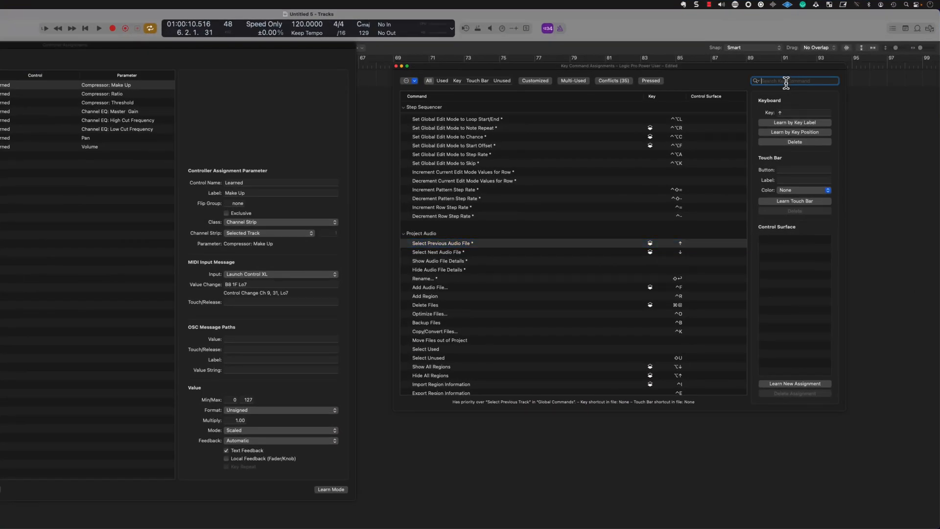
pyautogui.write('mute')
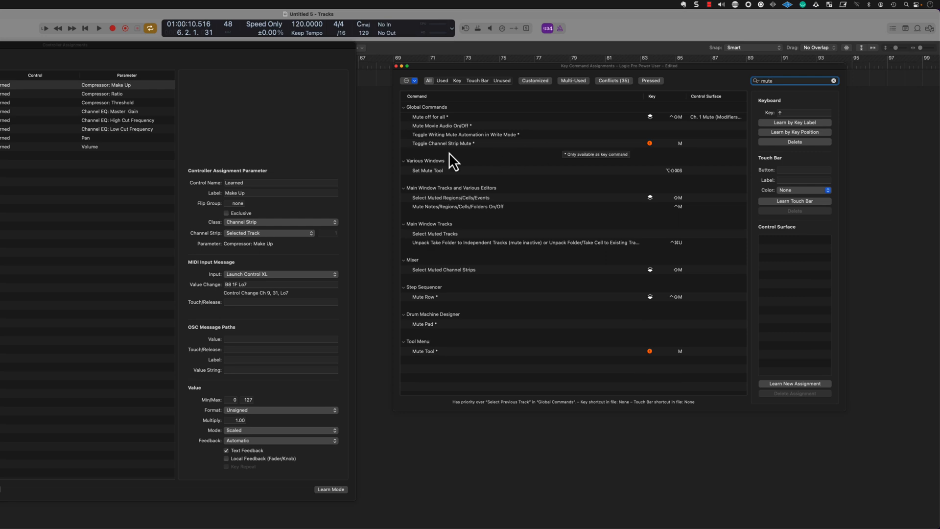
pyautogui.click(434, 144)
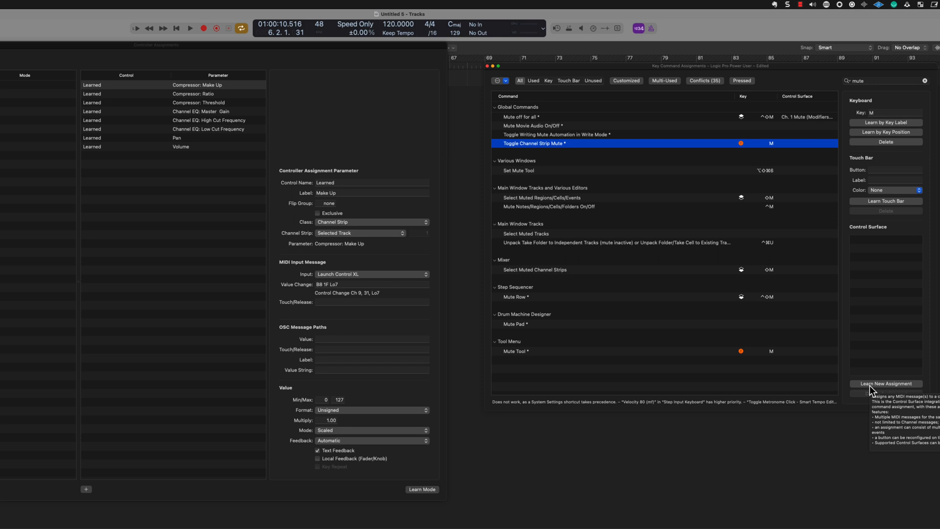
pyautogui.click(239, 52)
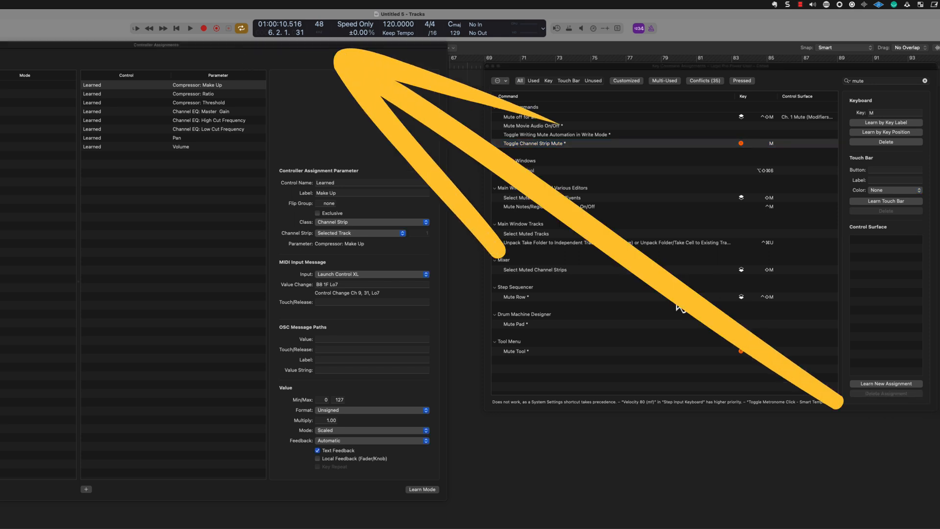
pyautogui.click(645, 144)
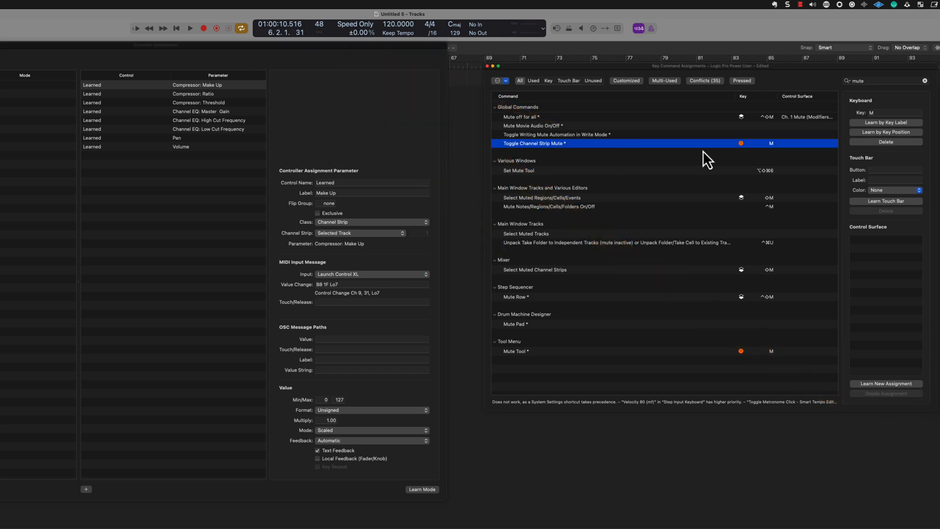
pyautogui.click(870, 383)
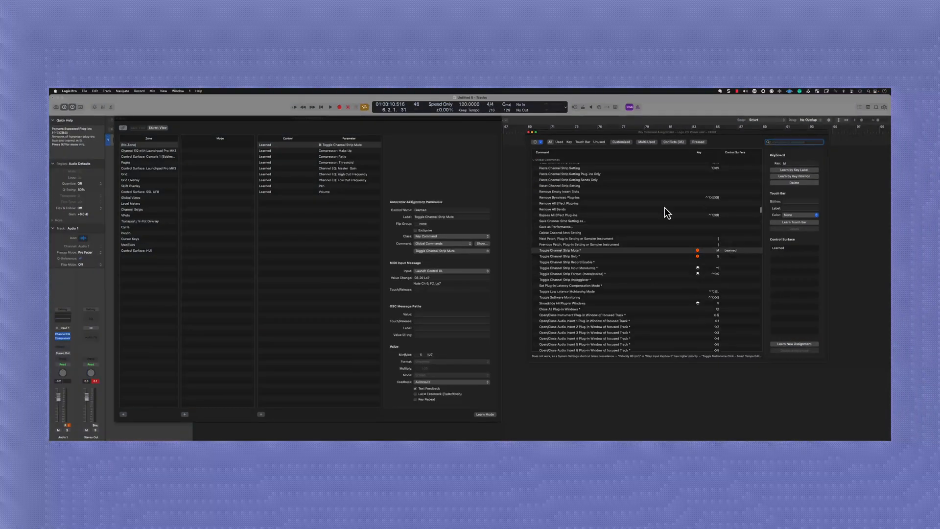
# Look up which commands the P and X keys are assigned to in the unfiltered key command list.
pyautogui.click(619, 211)
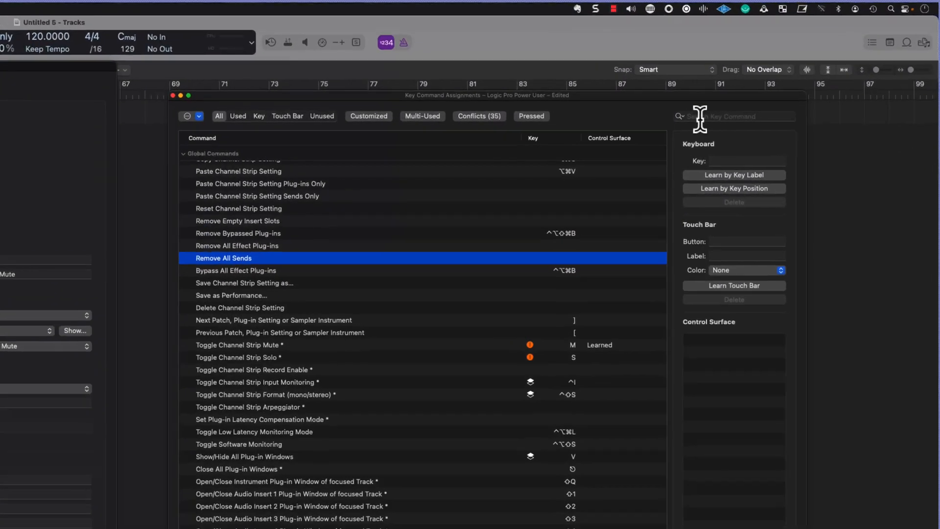
pyautogui.click(700, 117)
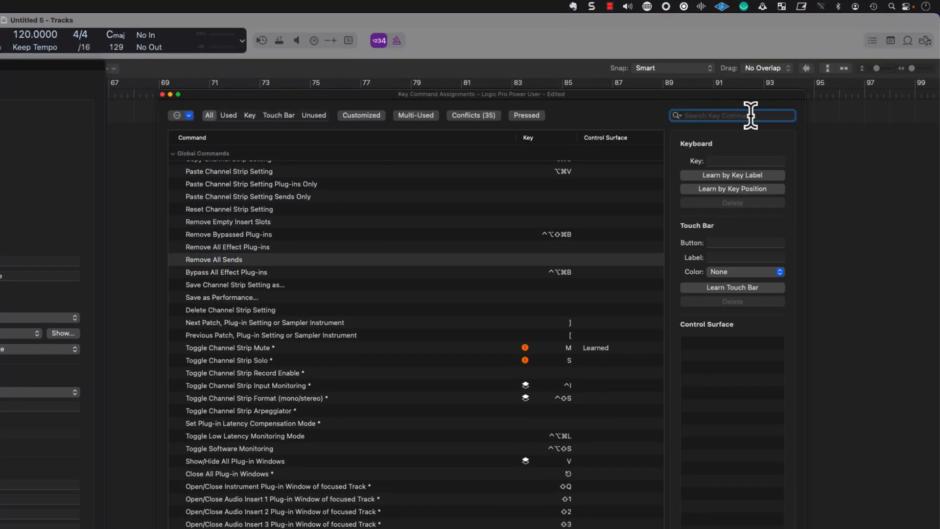
pyautogui.click(298, 234)
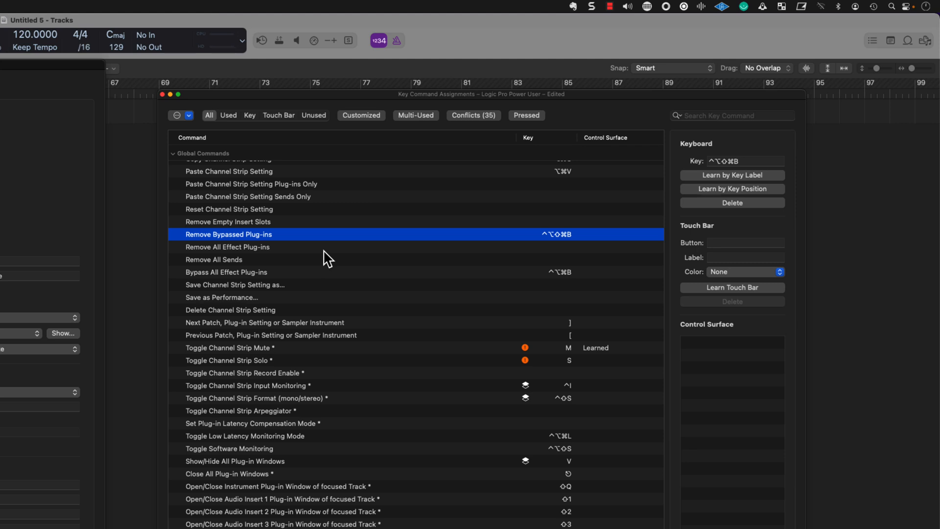
pyautogui.press('p')
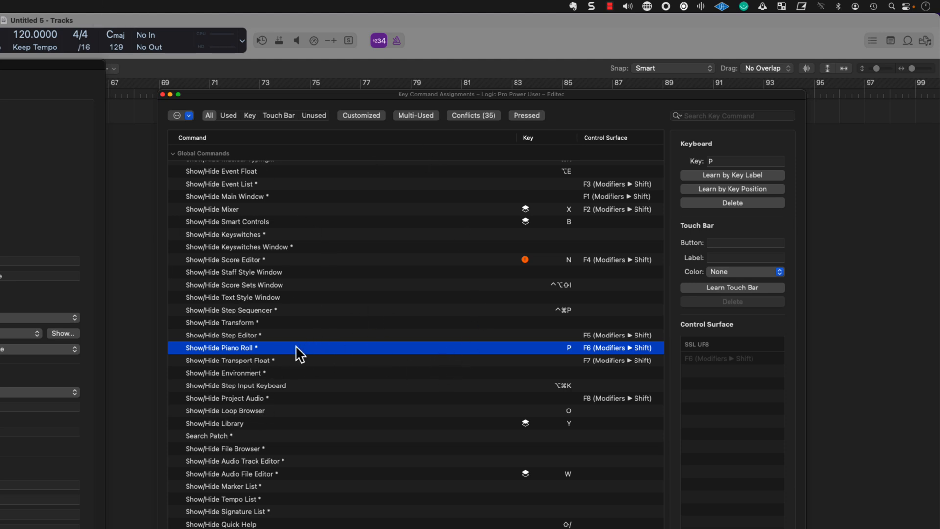
pyautogui.press('x')
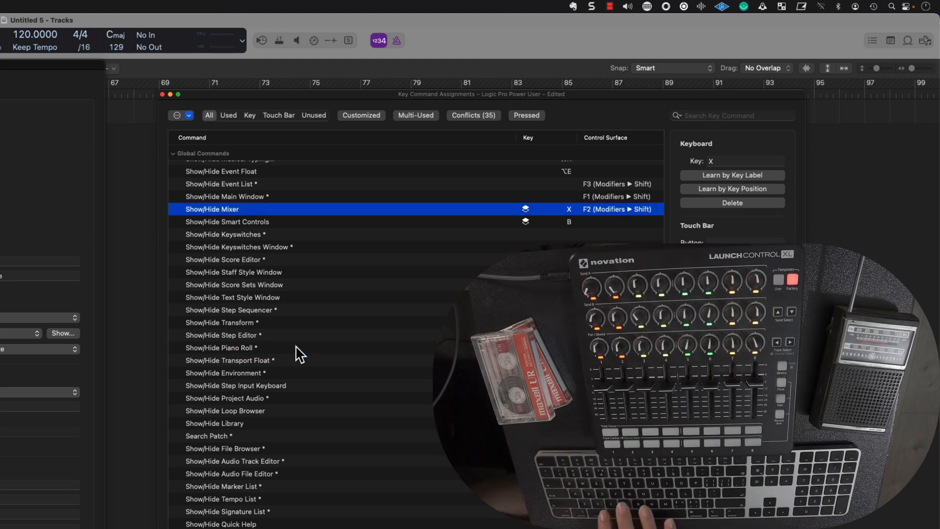
# Select the Toggle Channel Strip Solo command and learn a control surface assignment for it, using Note Ch 9, C#5.
pyautogui.press('p')
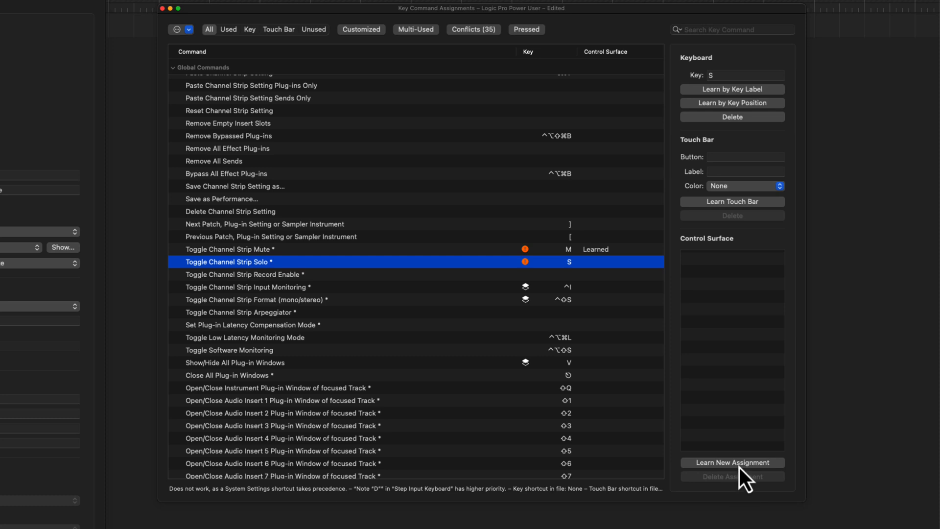
pyautogui.click(738, 462)
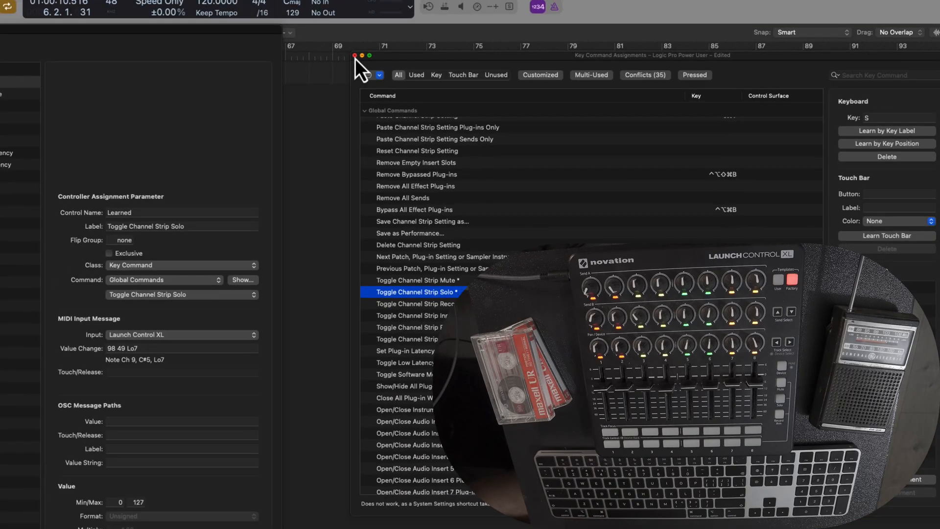
# Close the Key Command Assignments window and move the Controller Assignments window aside to uncover the Audio 1 track.
pyautogui.click(354, 55)
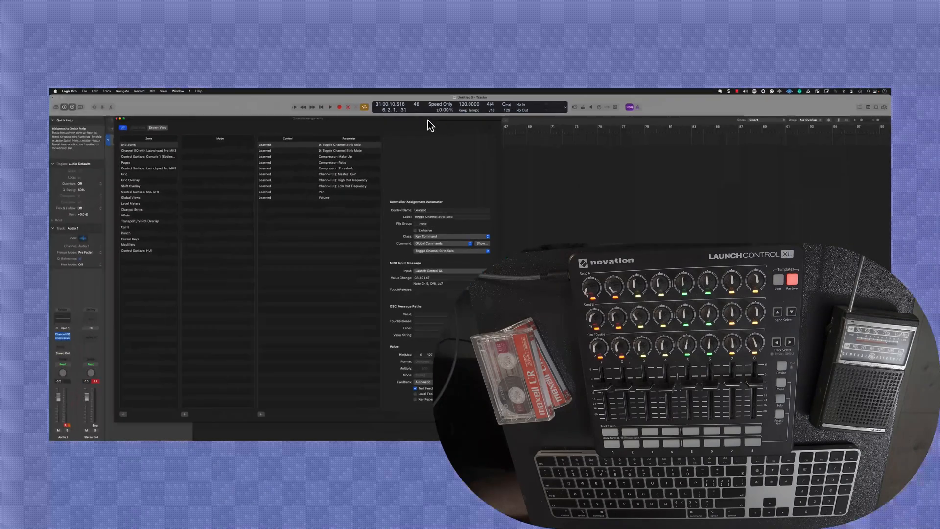
pyautogui.moveTo(427, 119); pyautogui.dragTo(756, 125)
pyautogui.click(319, 167)
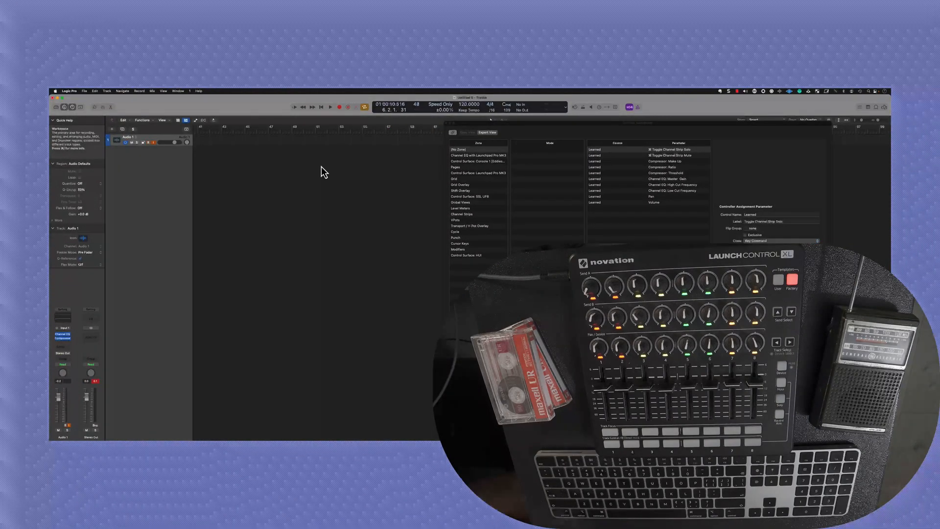